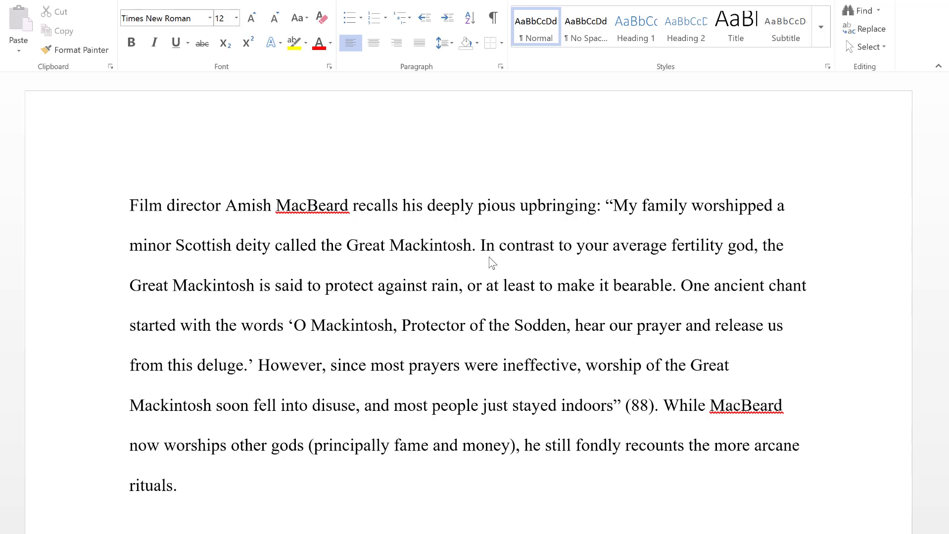
Break the Great Mackintosh quotation, ending '(88).', into its own paragraph and select it.
drag(607, 205, 626, 406)
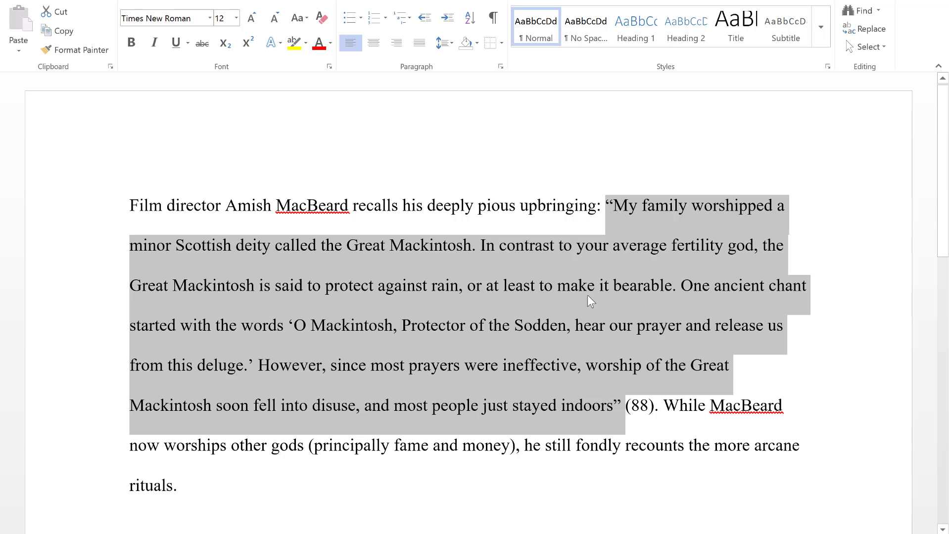
click(605, 204)
key(Return)
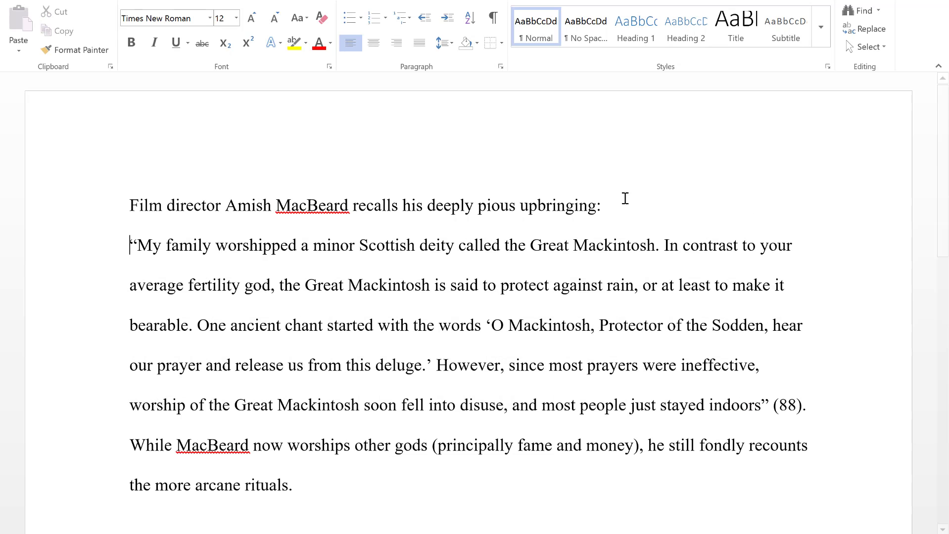
click(807, 405)
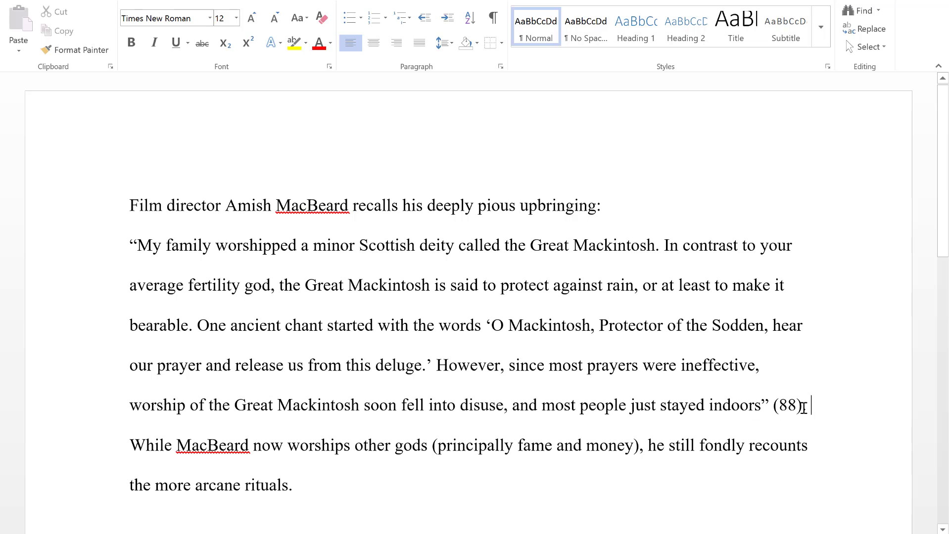
text(.)
drag(814, 408, 130, 253)
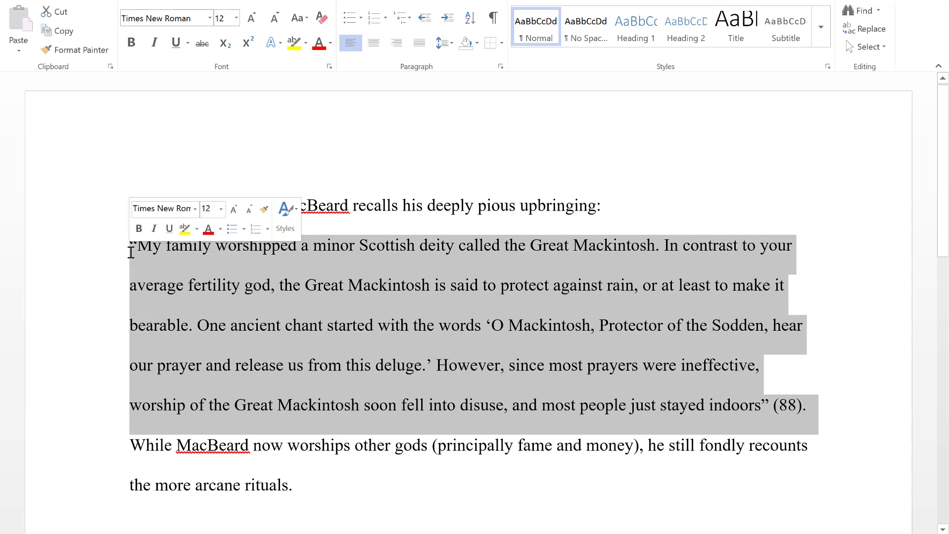
Tab-indent the quotation and delete its opening and closing quote marks and the period after (88).
key(Tab)
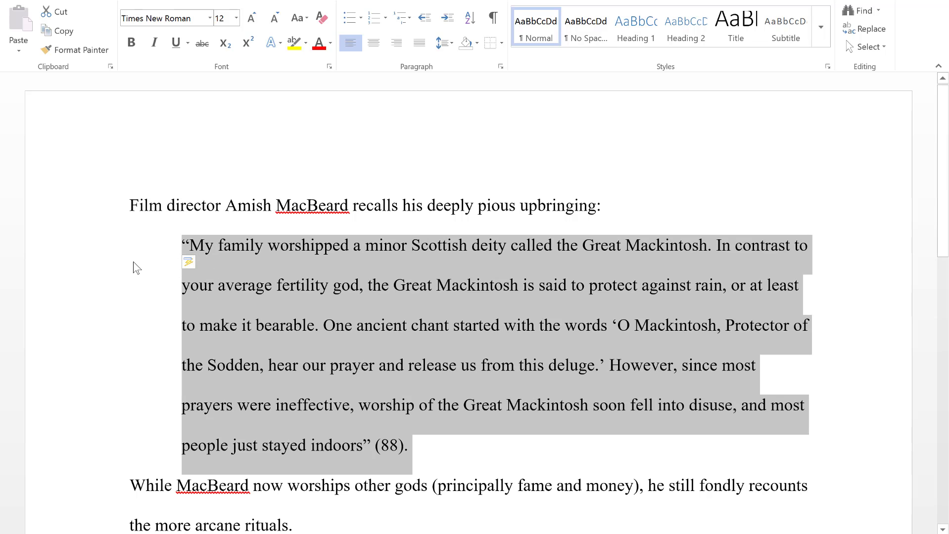
click(184, 247)
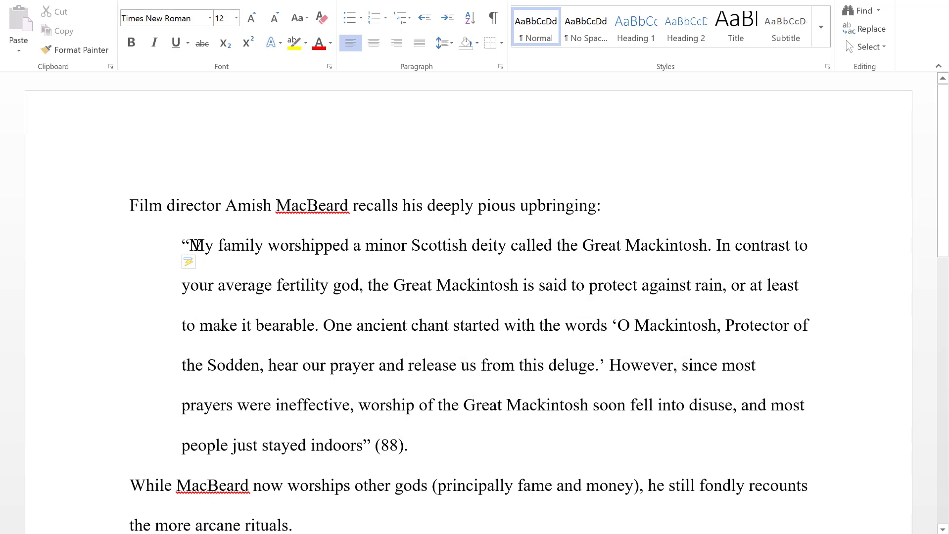
key(Delete)
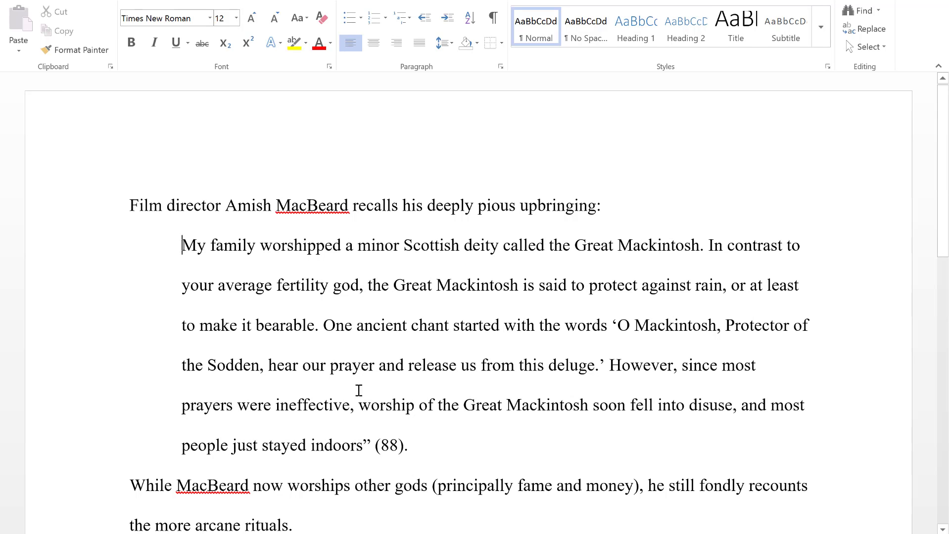
click(366, 446)
shift+click(369, 448)
key(Delete)
click(396, 447)
drag(397, 448, 402, 447)
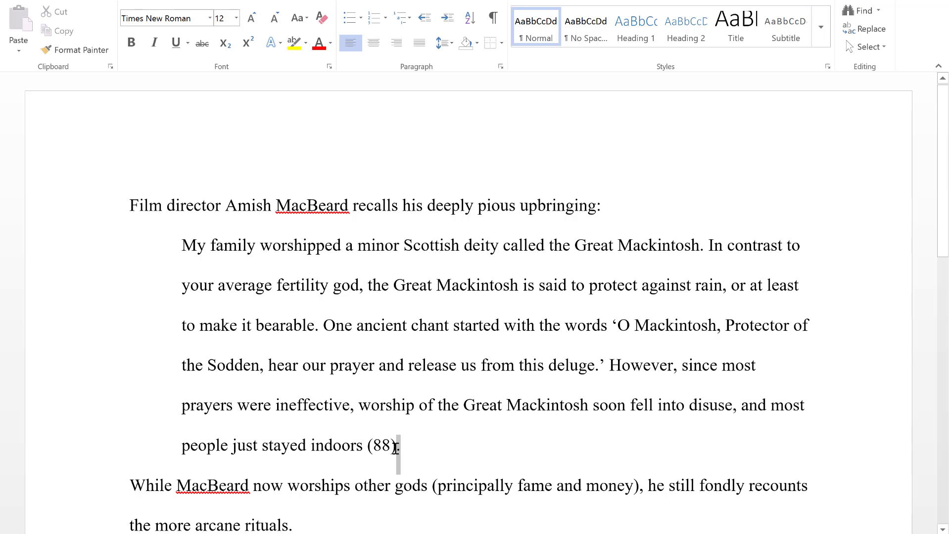
key(Delete)
Add a period after 'indoors' so the last sentence ends before the (88) citation.
text(.)
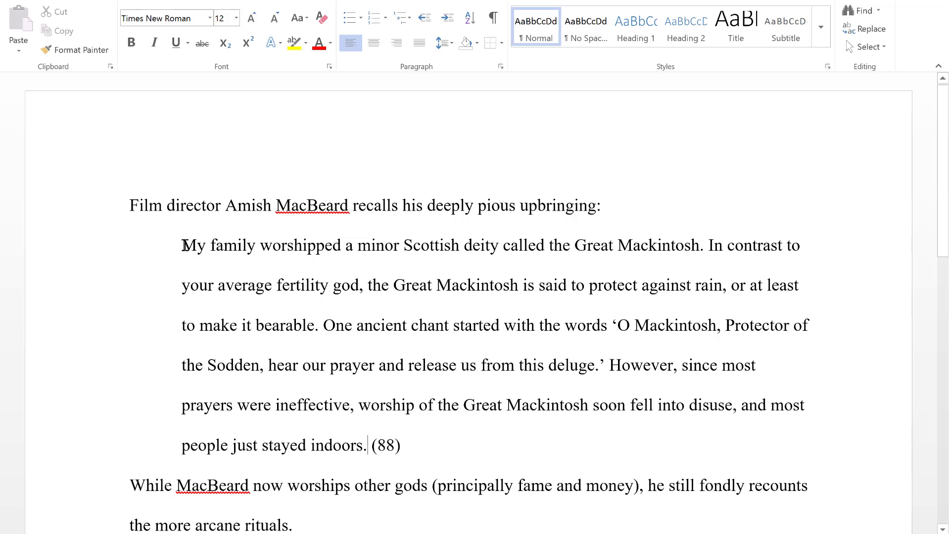
drag(184, 244, 366, 445)
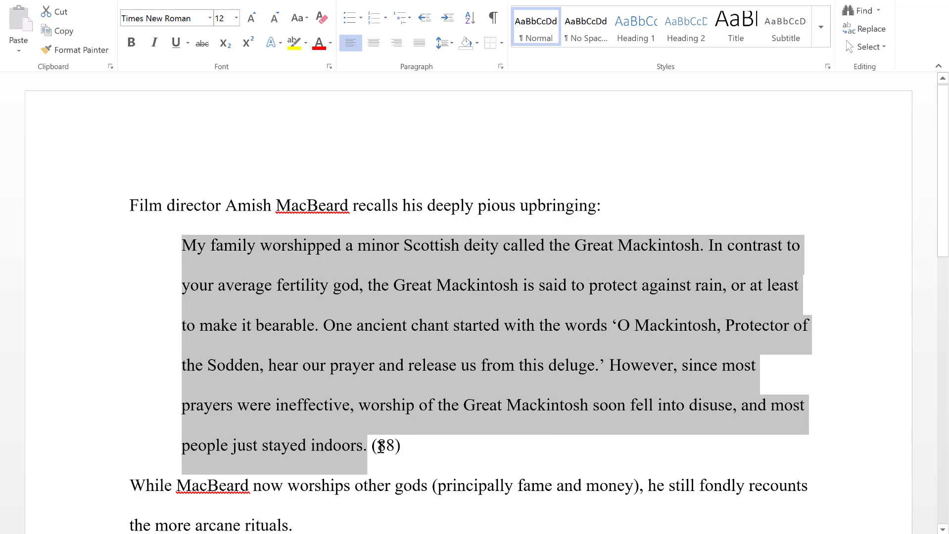
click(404, 448)
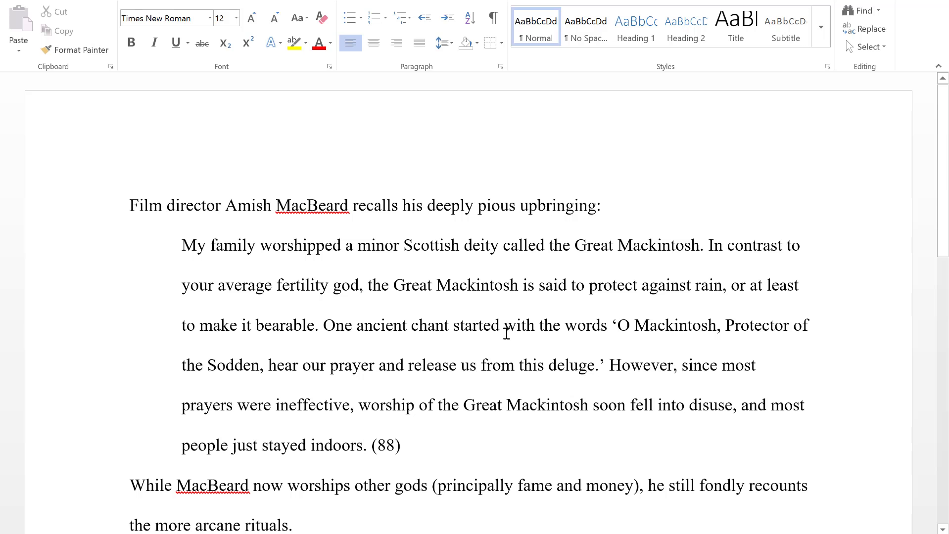
Replace the single quotes around the 'O Mackintosh … deluge.' chant with “ and ” double quotes.
click(616, 326)
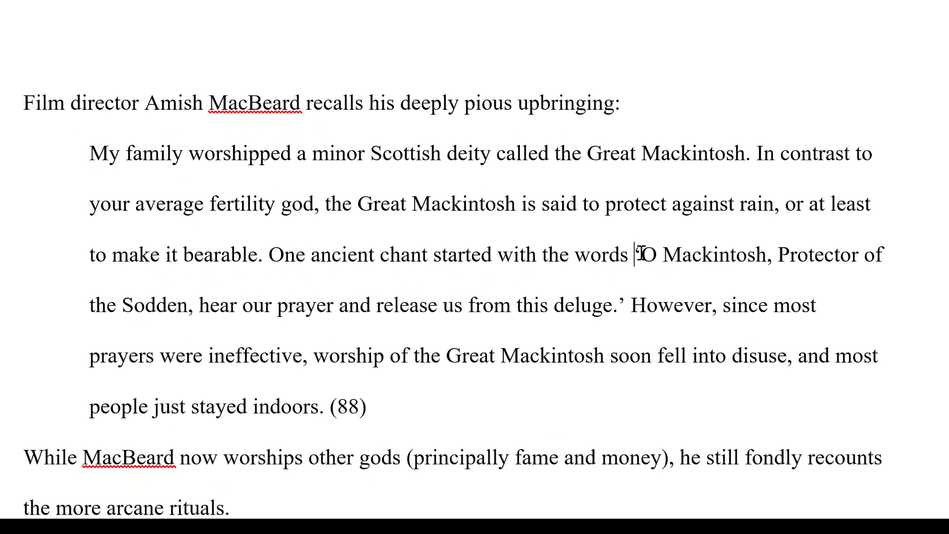
double_click(639, 254)
text(“)
click(644, 305)
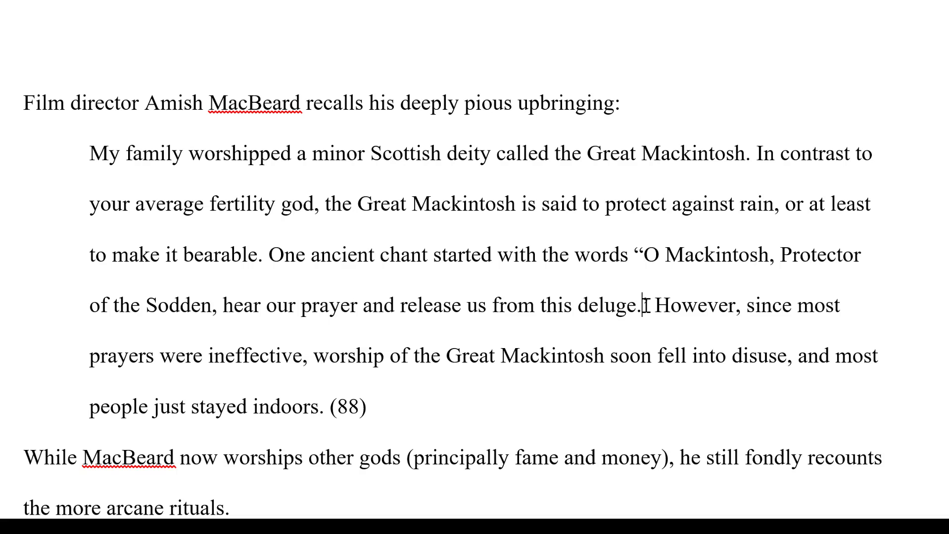
text(”)
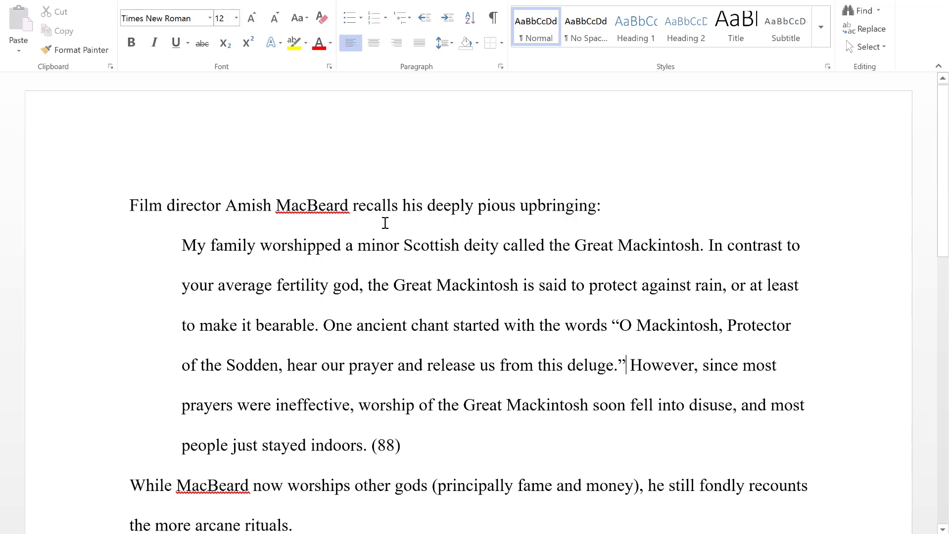
scroll(184, 375, down, 1)
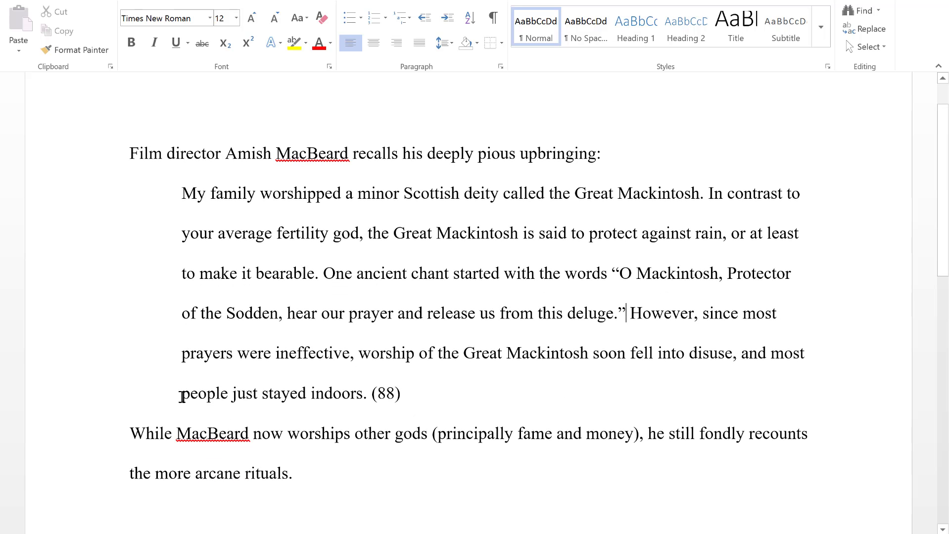
click(131, 434)
key(Tab)
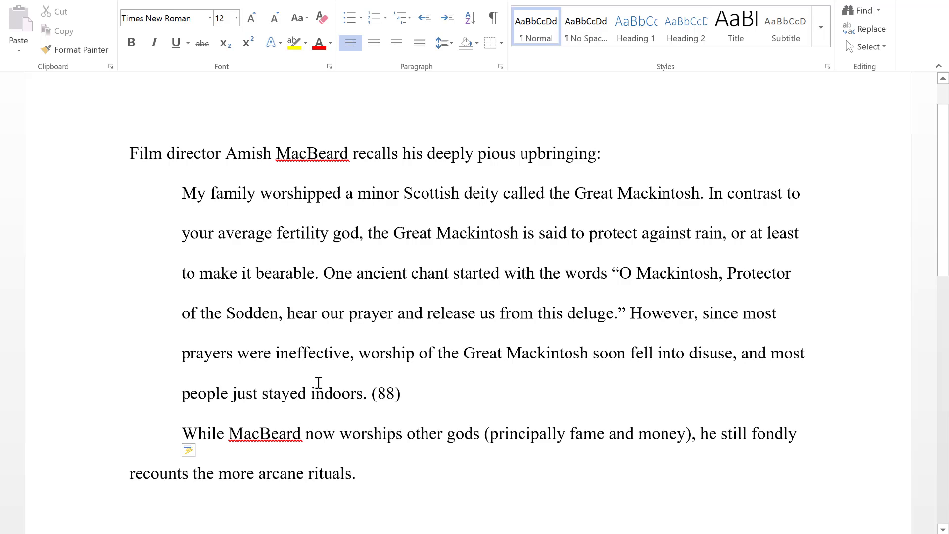
key(BackSpace)
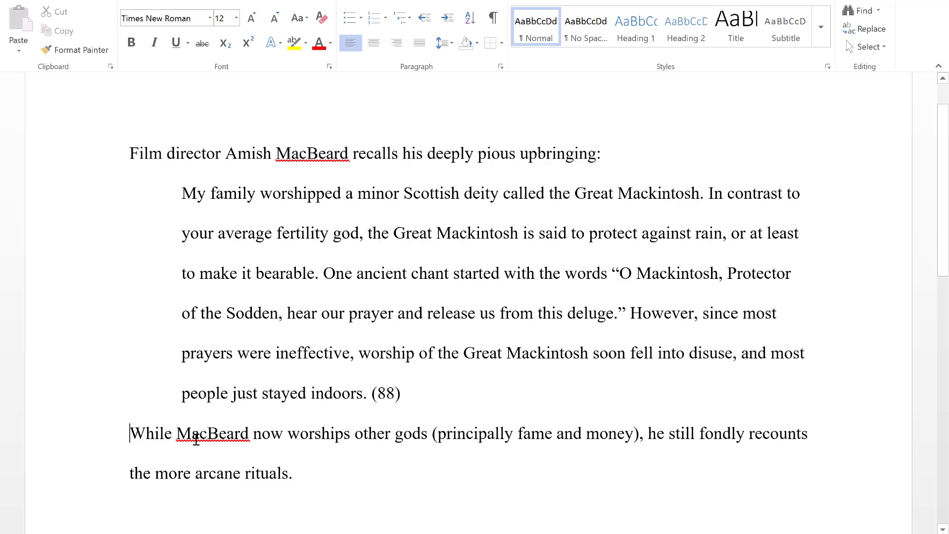
click(414, 395)
key(Return)
key(BackSpace)
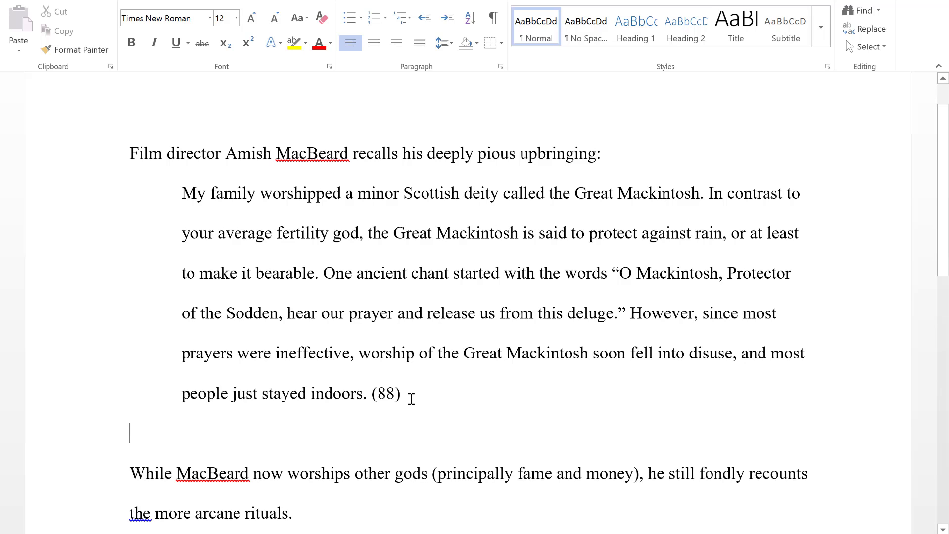
key(BackSpace)
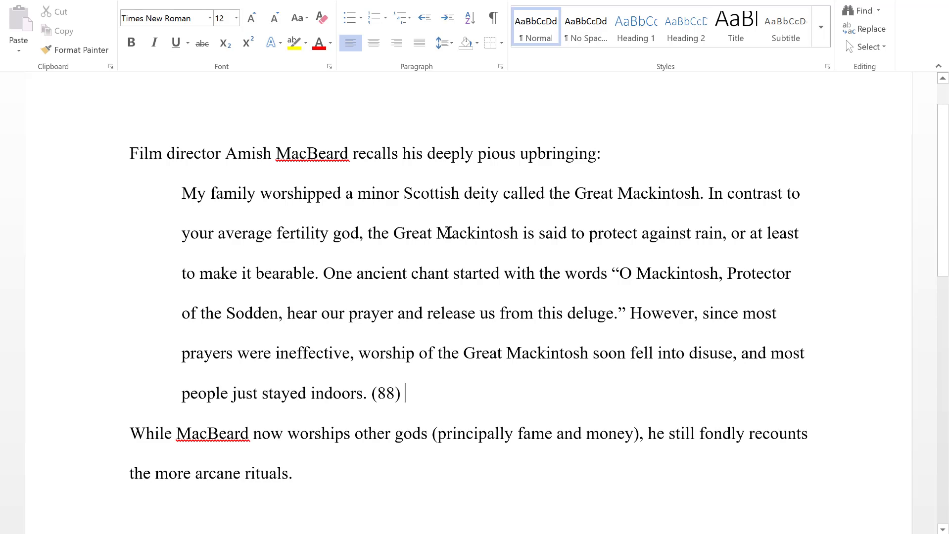
click(131, 154)
drag(182, 155, 602, 157)
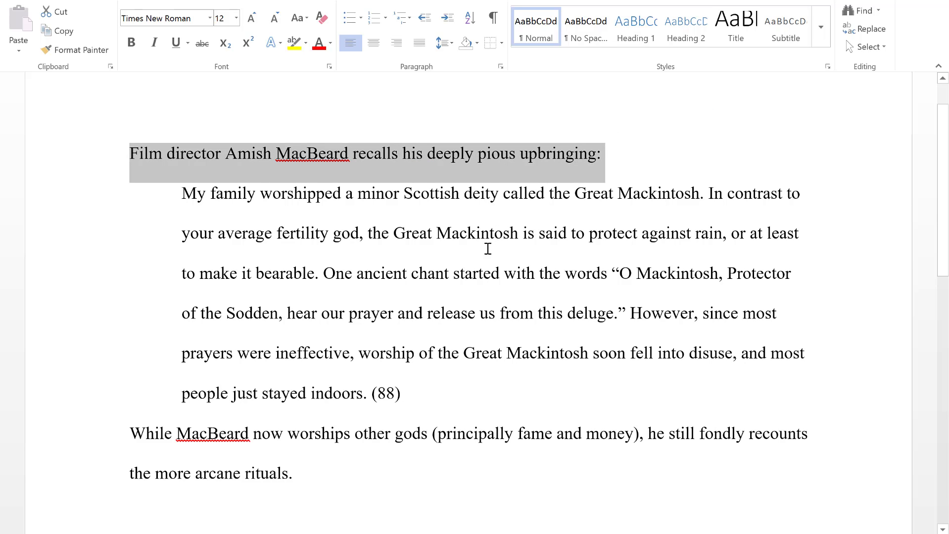
click(388, 200)
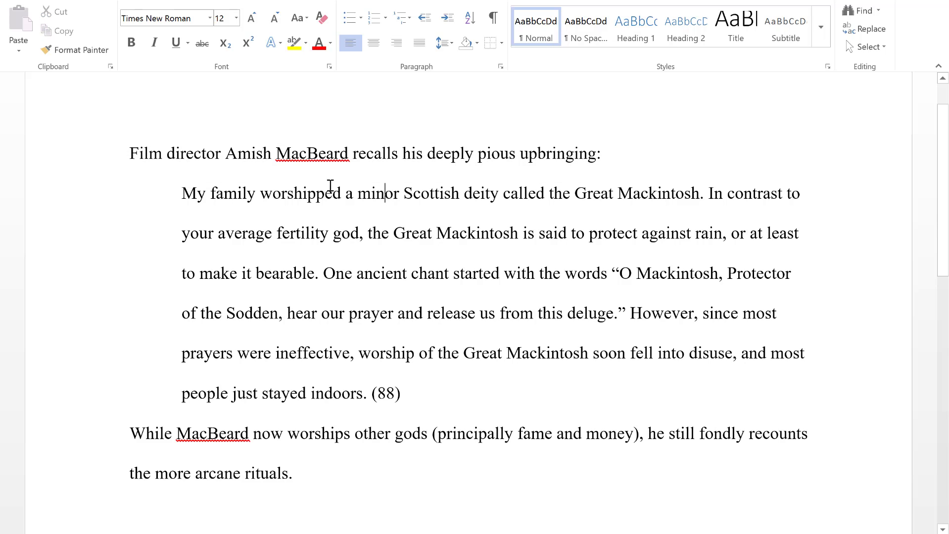
drag(130, 156, 603, 161)
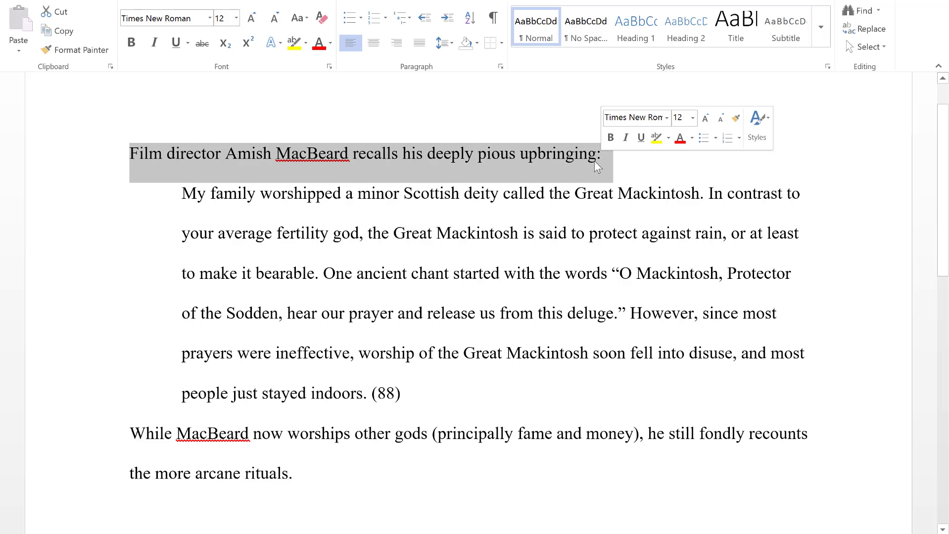
click(597, 158)
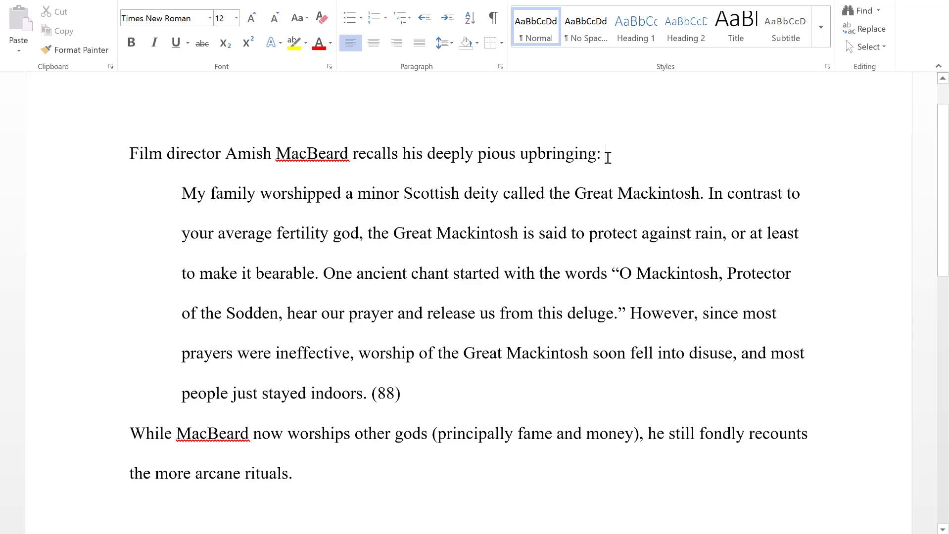
click(605, 154)
key(Return)
text(Mac)
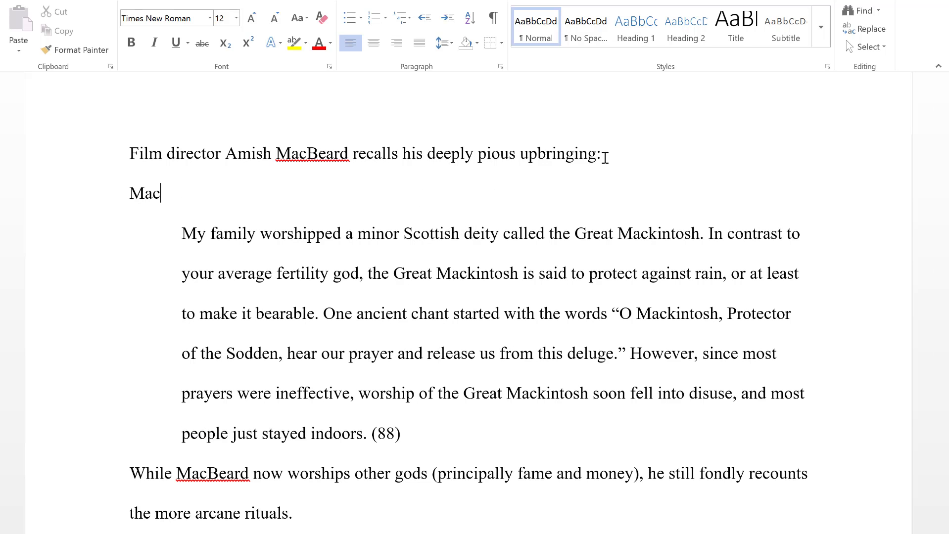
text(Beard )
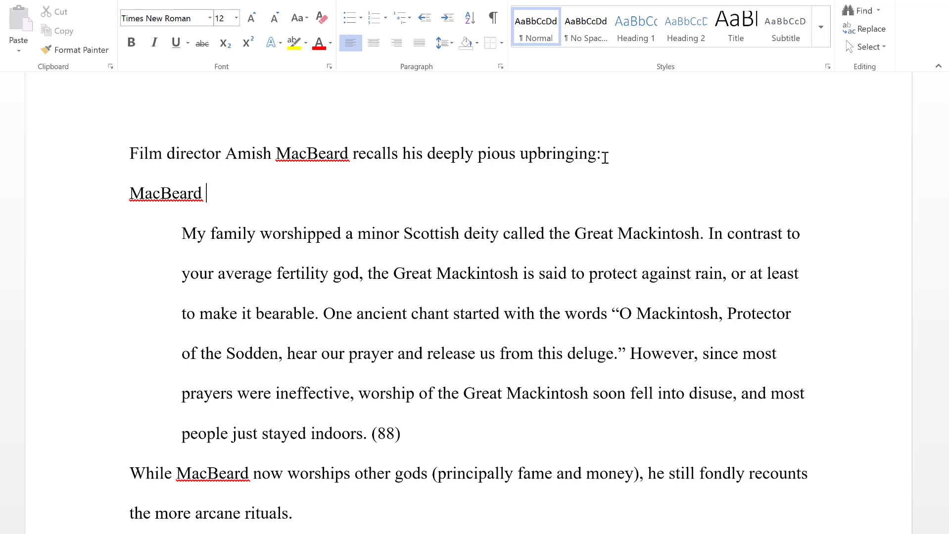
text(writes,)
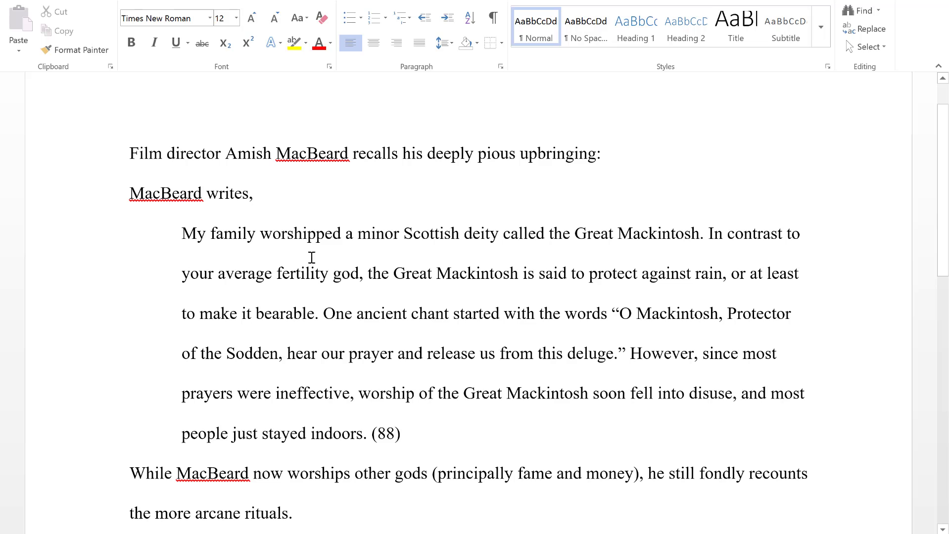
drag(256, 193, 152, 194)
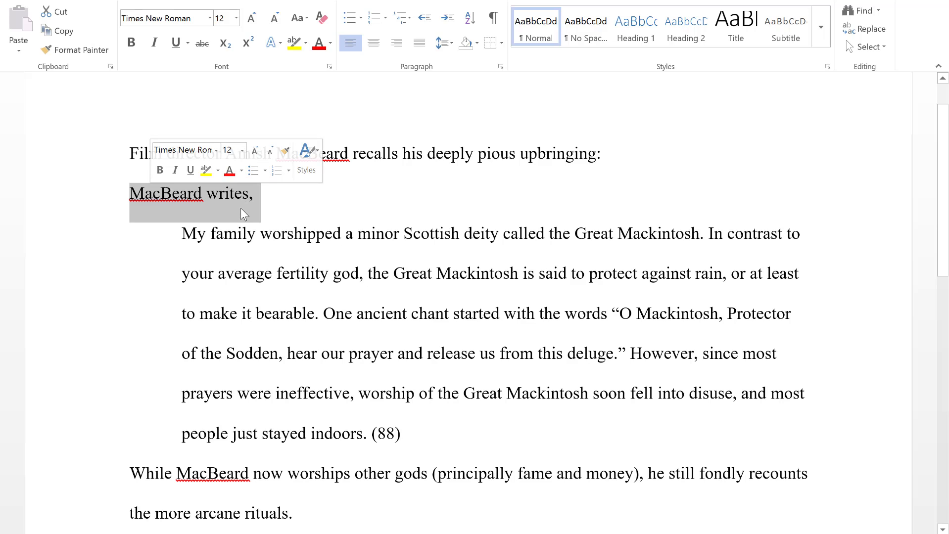
key(Delete)
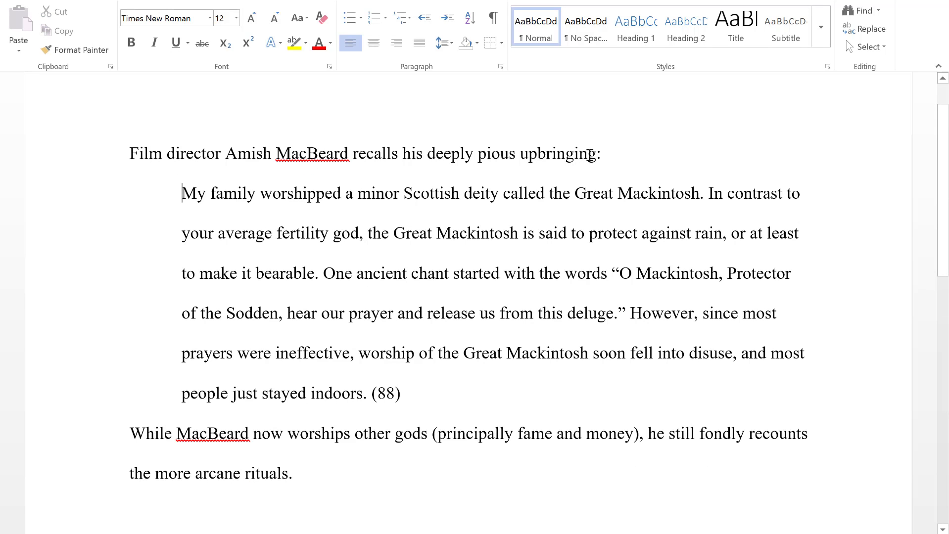
drag(607, 154, 148, 155)
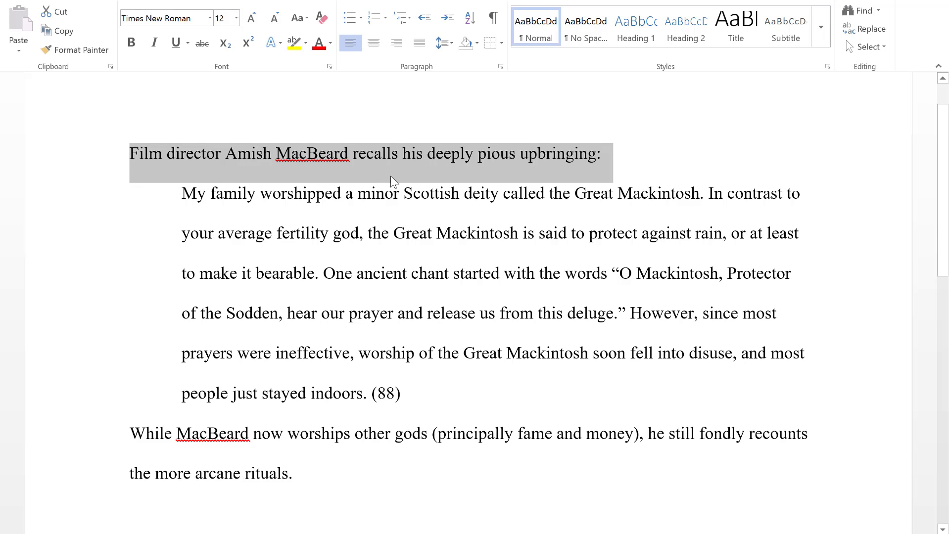
click(378, 281)
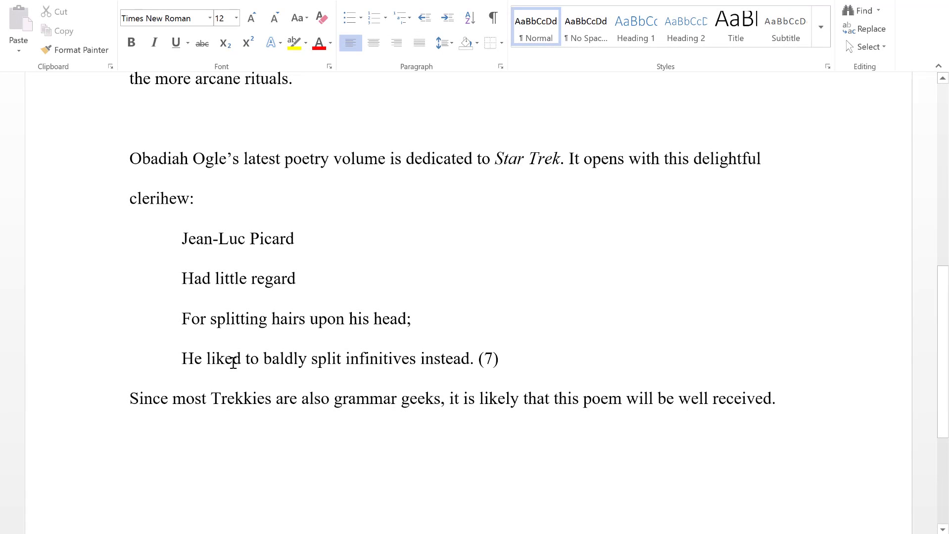
Insert tab gaps before 'regard' and 'his head;', and pad the last line with 'adsf … adf' filler words.
click(302, 242)
click(187, 199)
click(472, 356)
click(303, 240)
click(247, 279)
key(Tab)
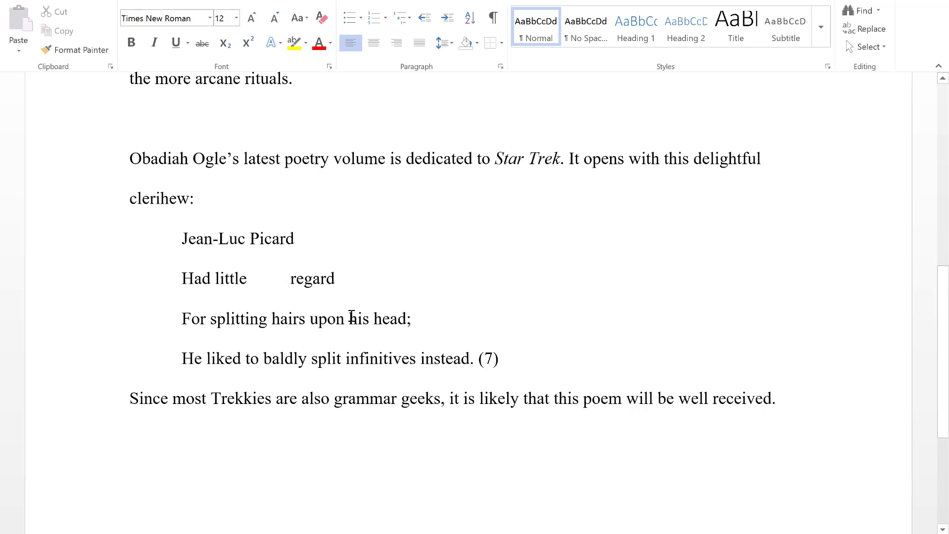
click(350, 318)
key(Tab)
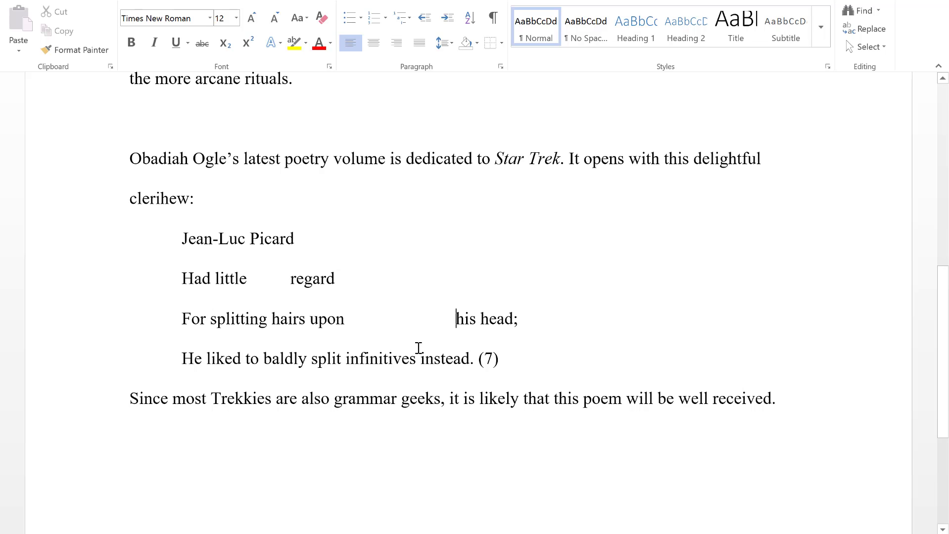
click(470, 359)
text(adsf adsf asdf adsf adf adf adf adf adf adf adf adf adf)
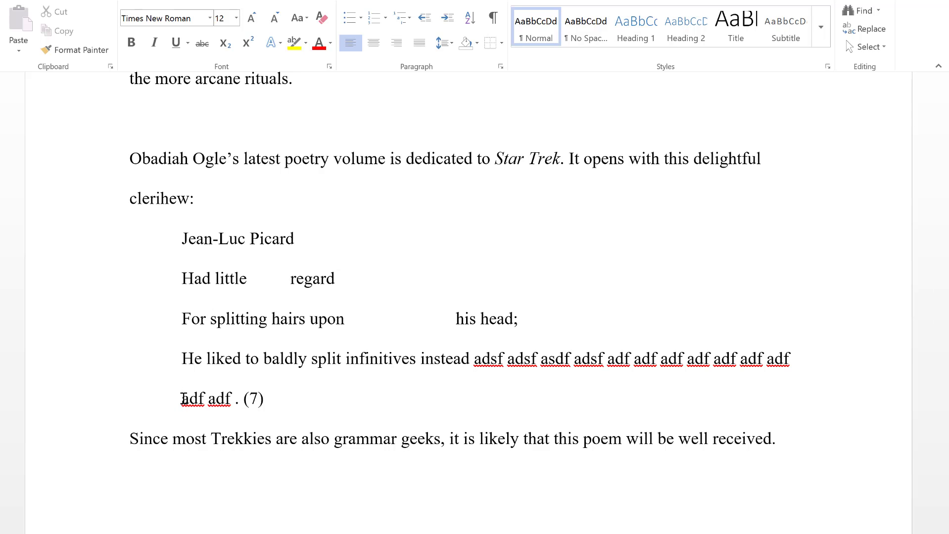
Tab-indent the wrapped 'adf adf . (7)' continuation line and trim its extra space.
click(182, 398)
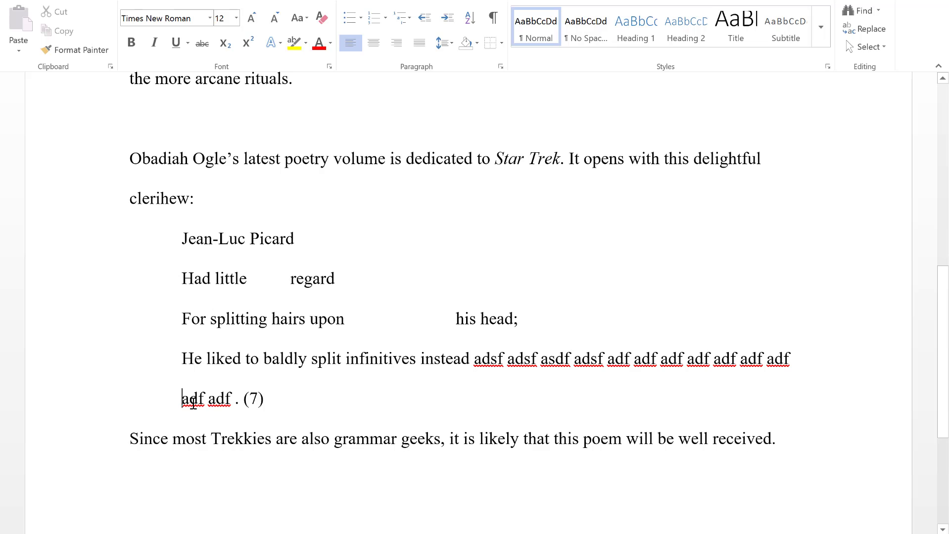
key(Tab)
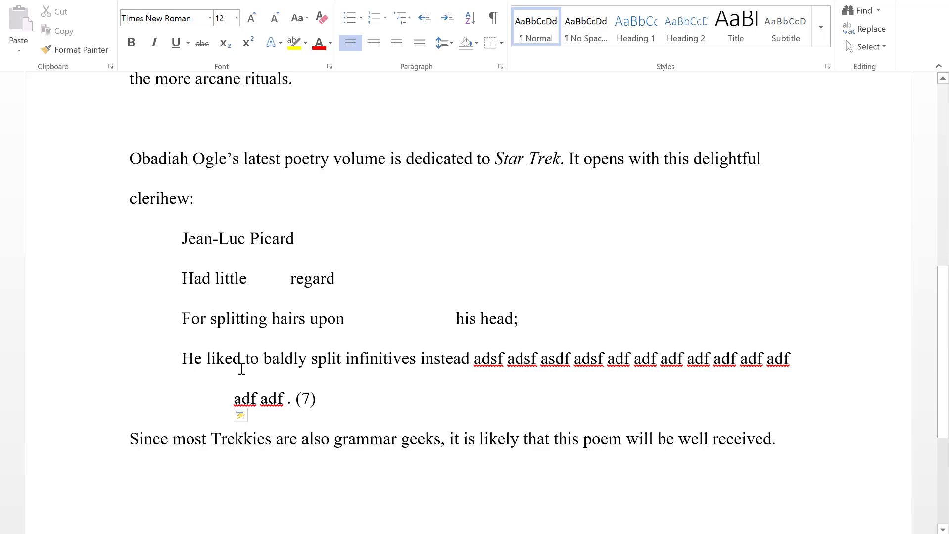
key(BackSpace)
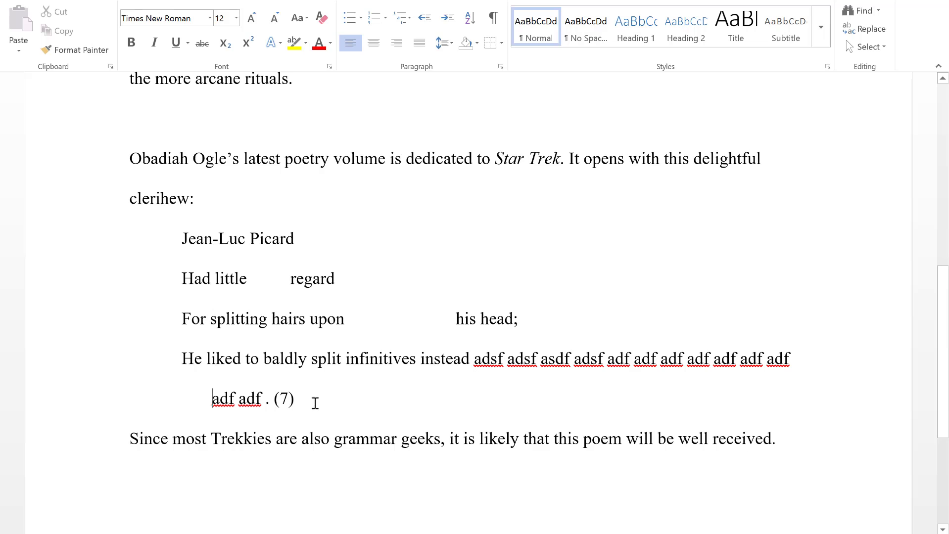
Change the poem citation's page number from 7 to 1-4.
click(281, 398)
double_click(281, 398)
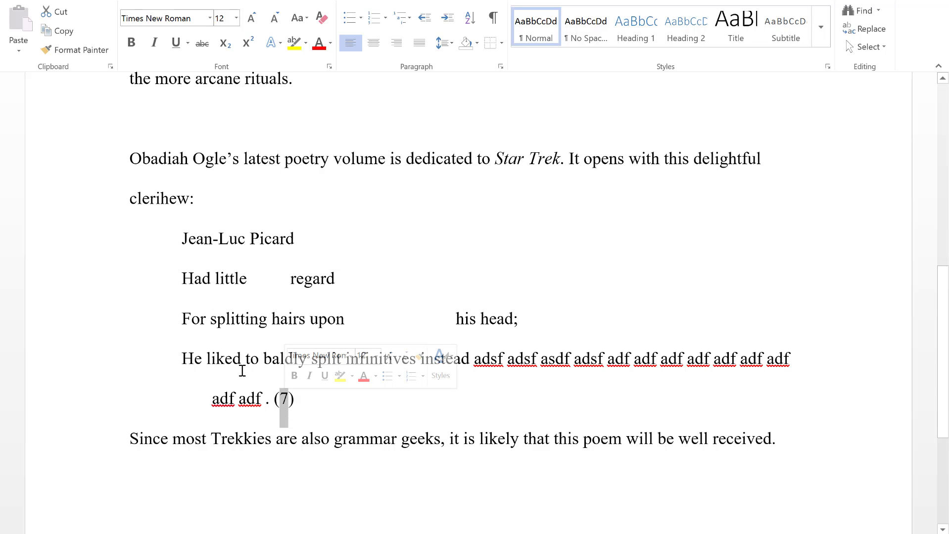
text(1-4)
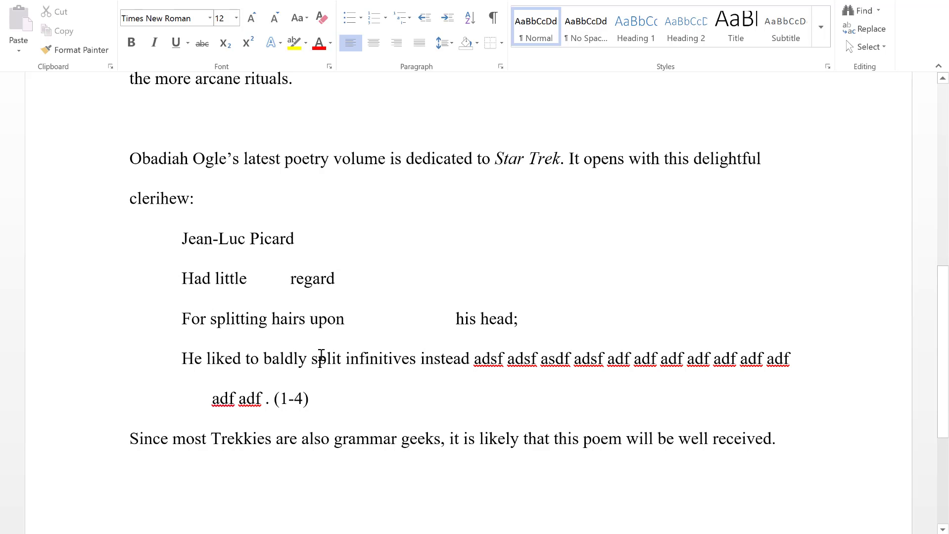
Delete the leftover filler before the citation and end the last line with a period.
drag(315, 398, 214, 394)
key(Delete)
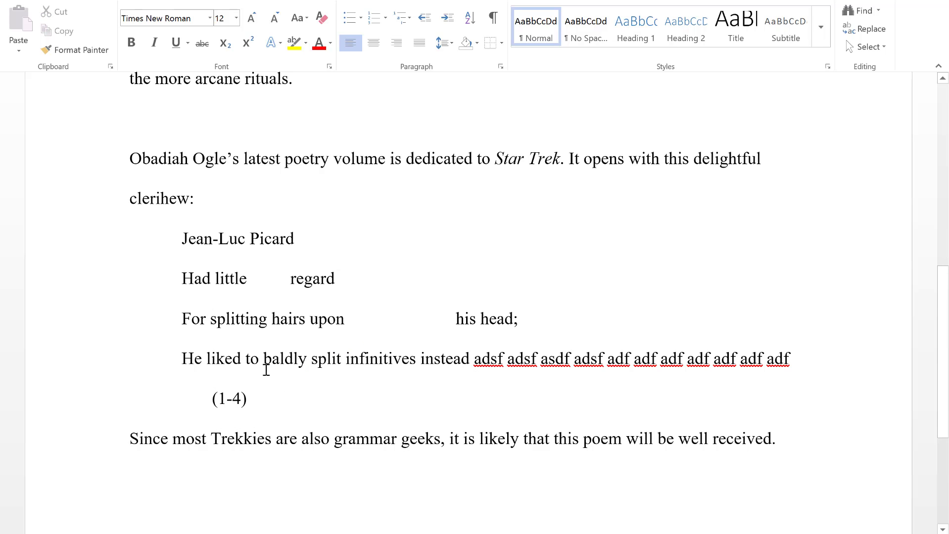
click(790, 358)
text(.)
Select the (1-4) citation, then set the cursor just before it.
click(247, 399)
shift+click(218, 399)
shift+click(213, 399)
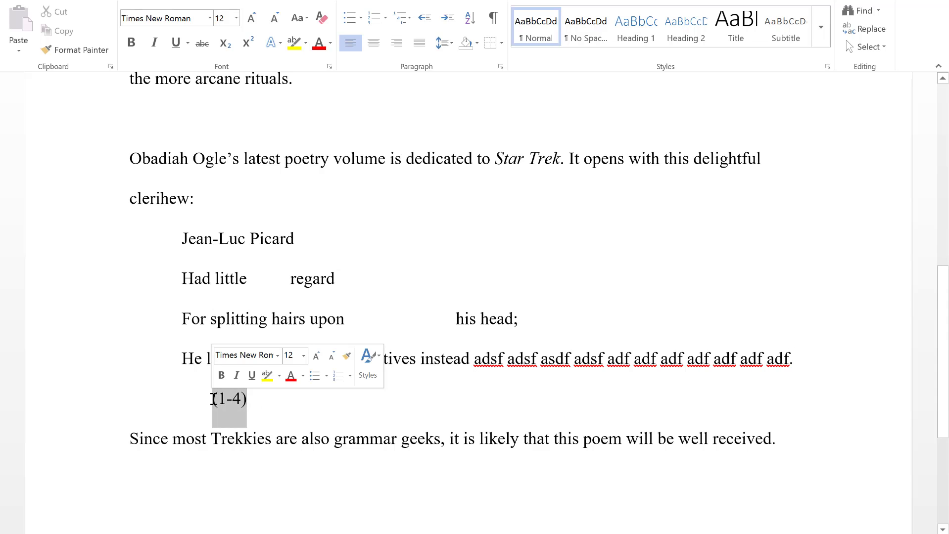
click(804, 363)
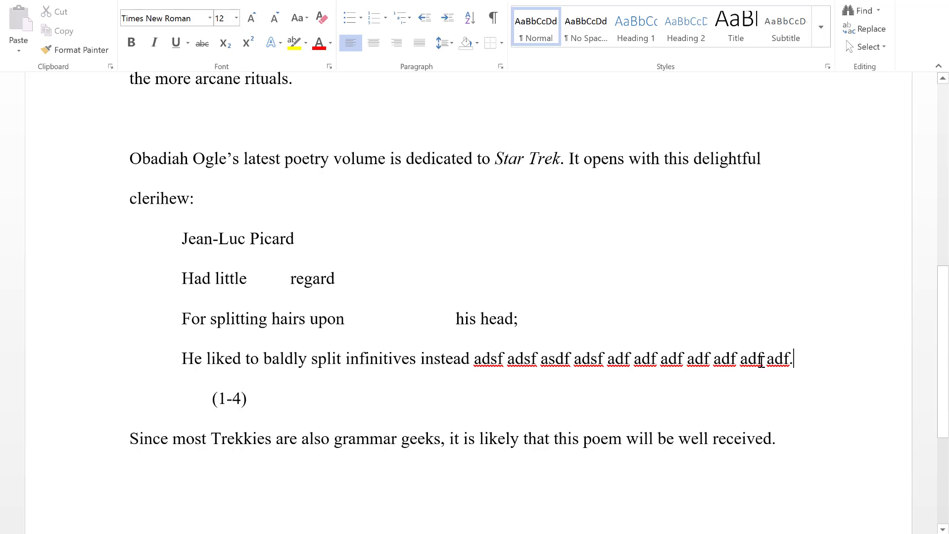
click(212, 398)
Right-align the (1-4) citation line with Align Right, then reselect it to check.
drag(247, 399, 205, 398)
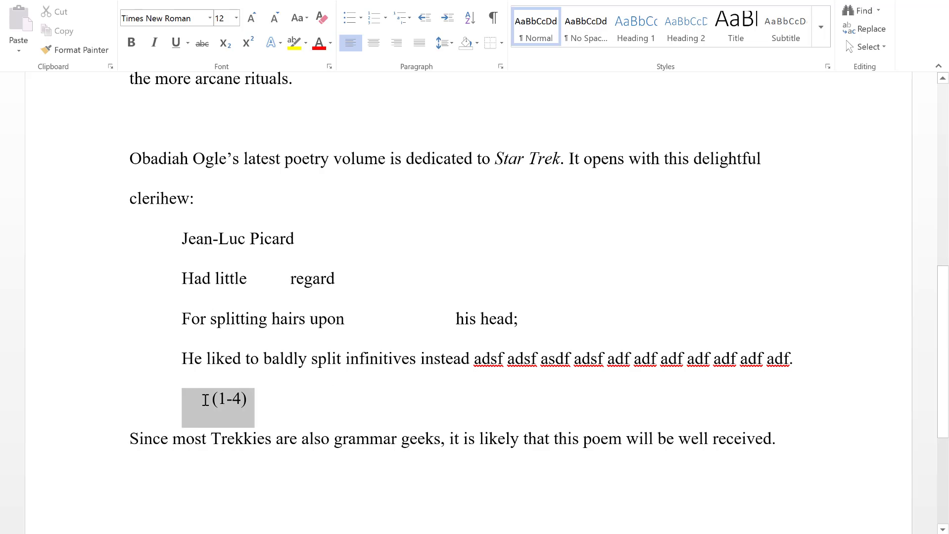
click(396, 43)
click(705, 410)
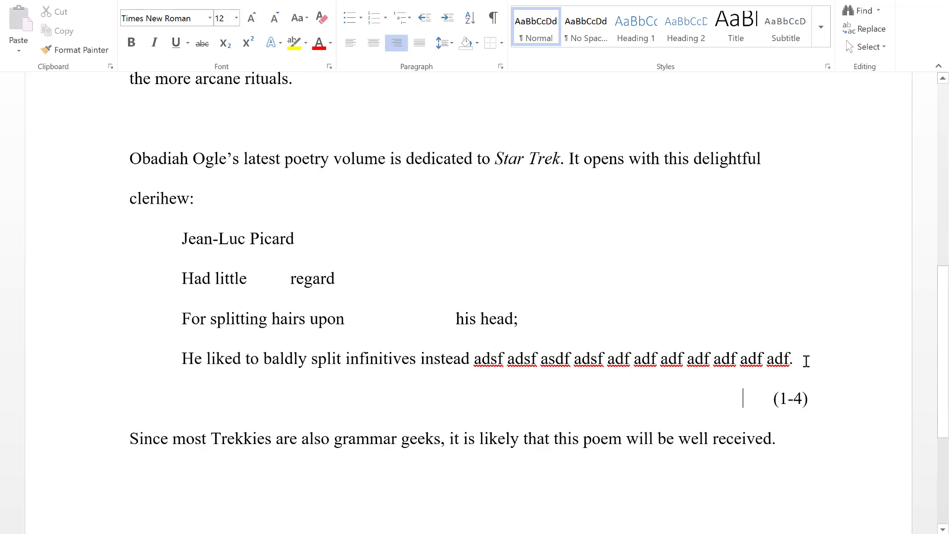
click(769, 400)
double_click(803, 401)
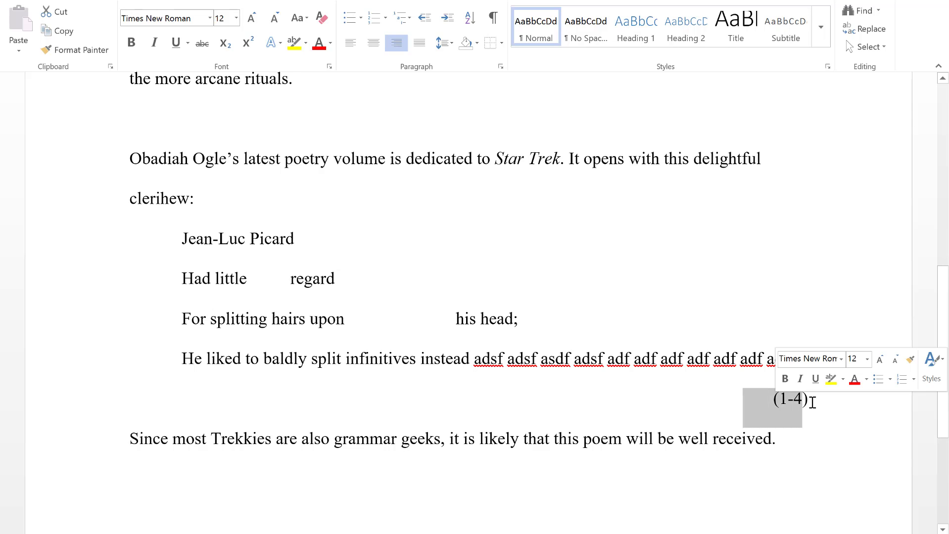
click(803, 401)
drag(806, 401, 719, 403)
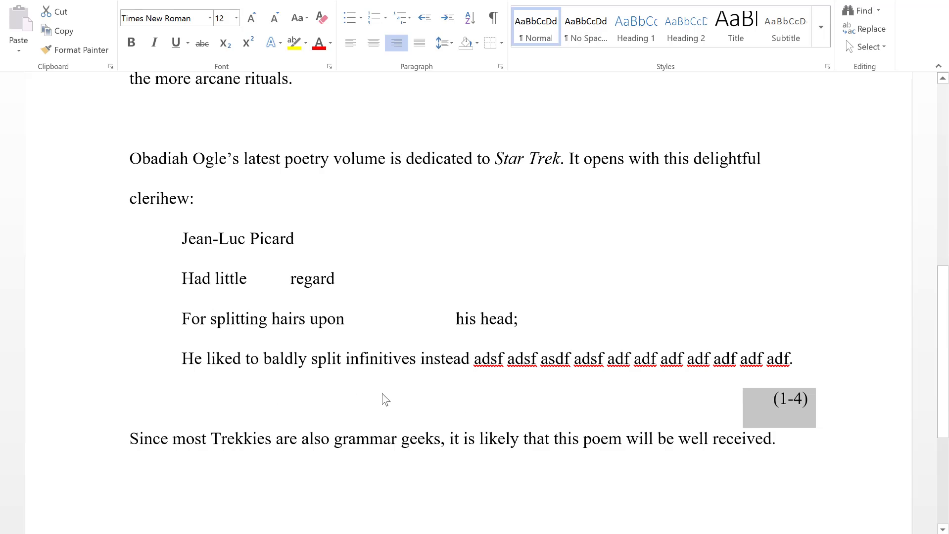